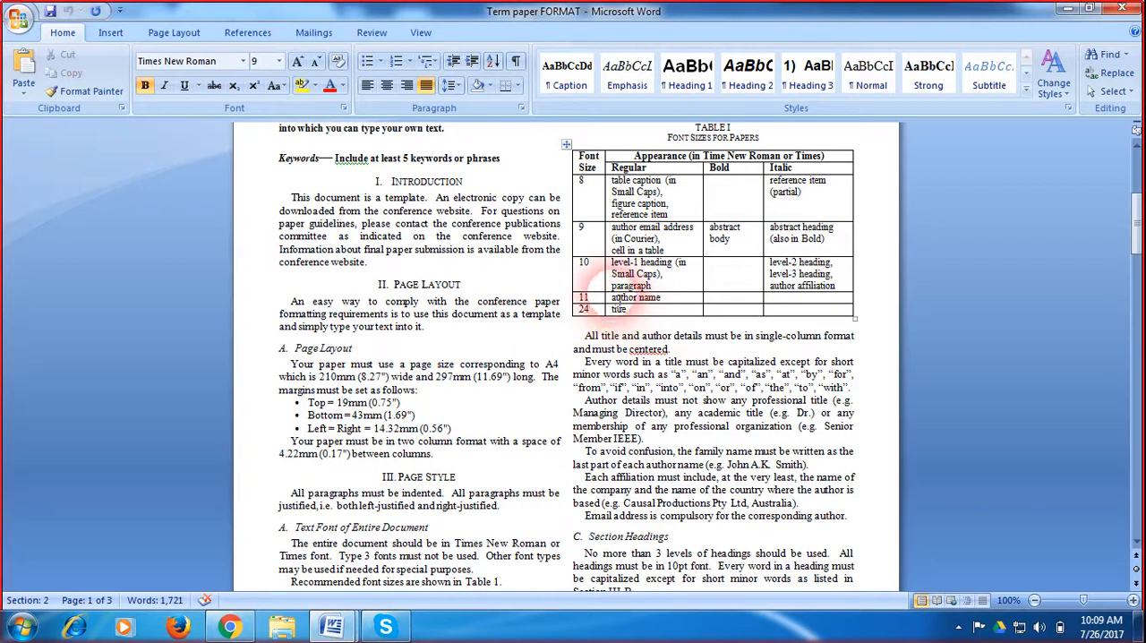
Step: Examine the template's font size table and its "Font Sizes for Papers" caption to learn the required sizes
{"action": "left_click_drag", "start_coordinate": [580, 181], "coordinate": [799, 325]}
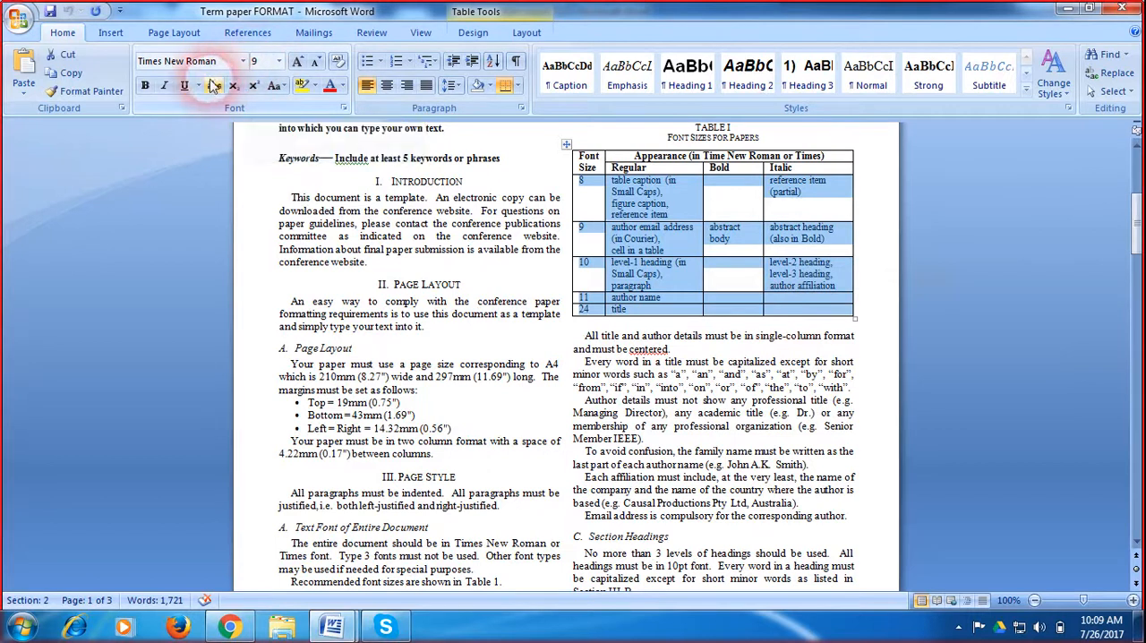
{"action": "left_click", "coordinate": [644, 165]}
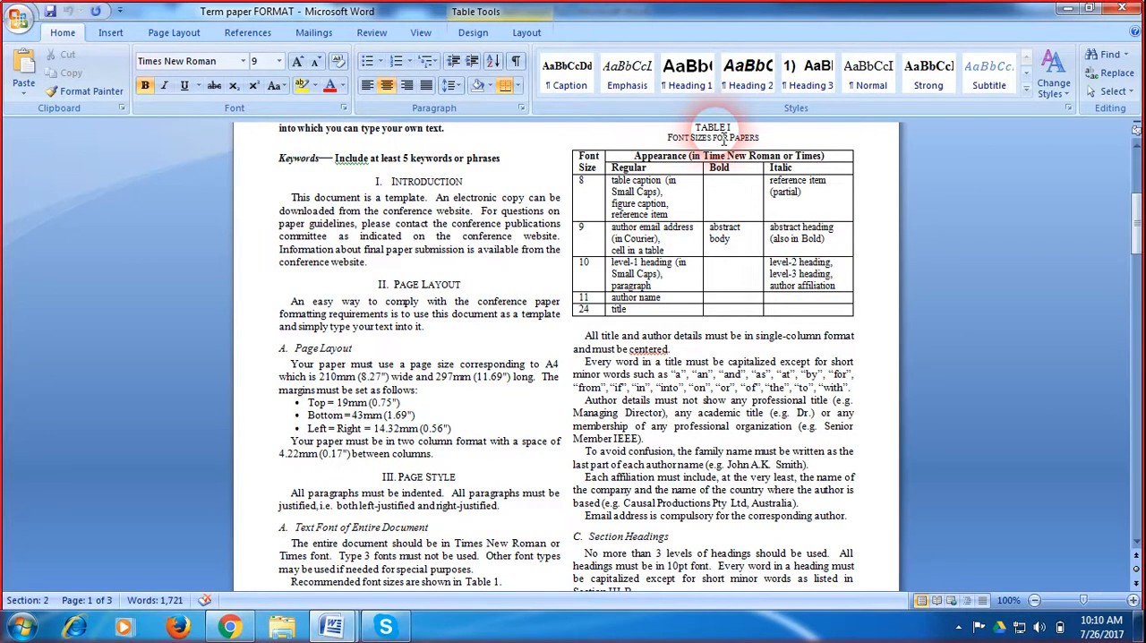
{"action": "left_click_drag", "start_coordinate": [739, 137], "coordinate": [664, 138]}
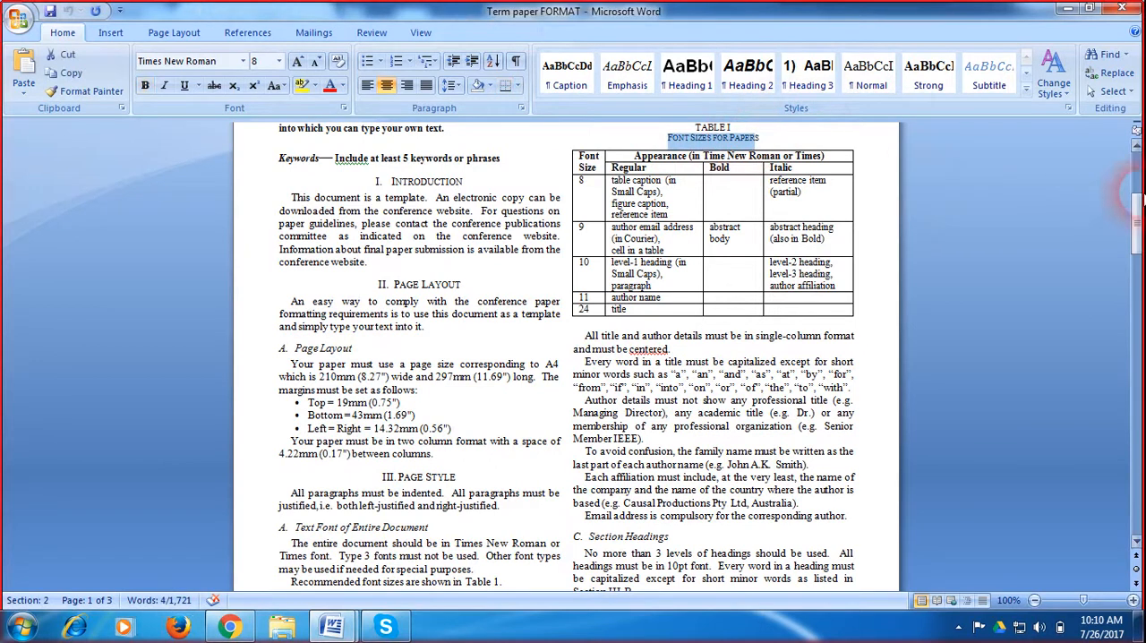
Step: Examine the template's figures, the Fig. 2 caption, the in-text reference to Fig. 1 and the Figures and Tables section
{"action": "left_click_drag", "start_coordinate": [1138, 226], "coordinate": [1135, 313]}
{"action": "left_click", "coordinate": [752, 294]}
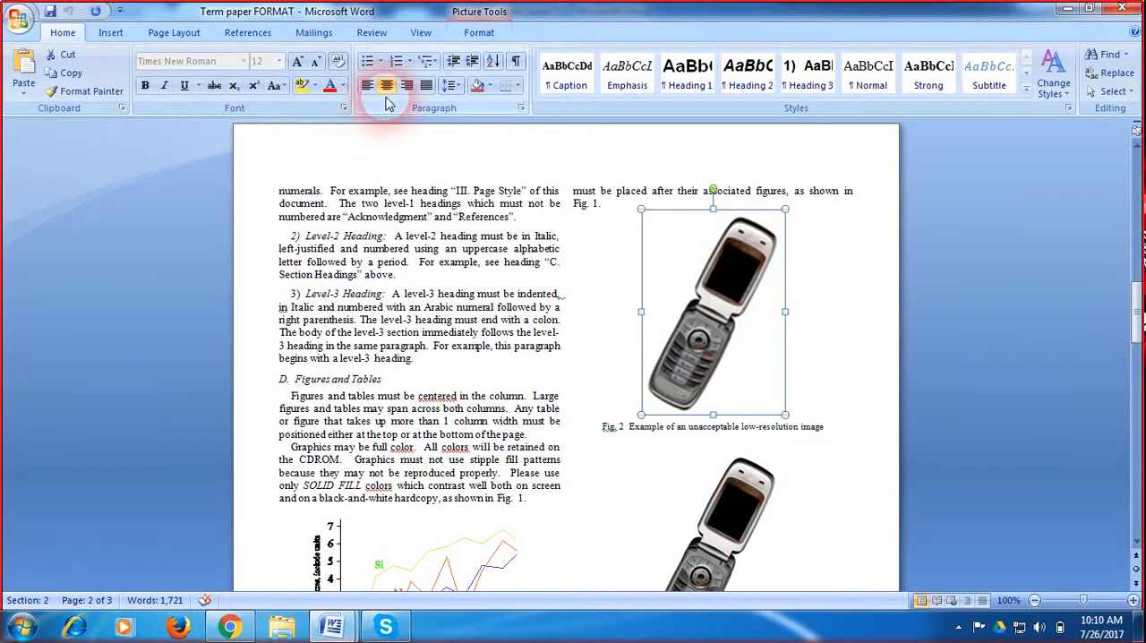
{"action": "left_click", "coordinate": [655, 442]}
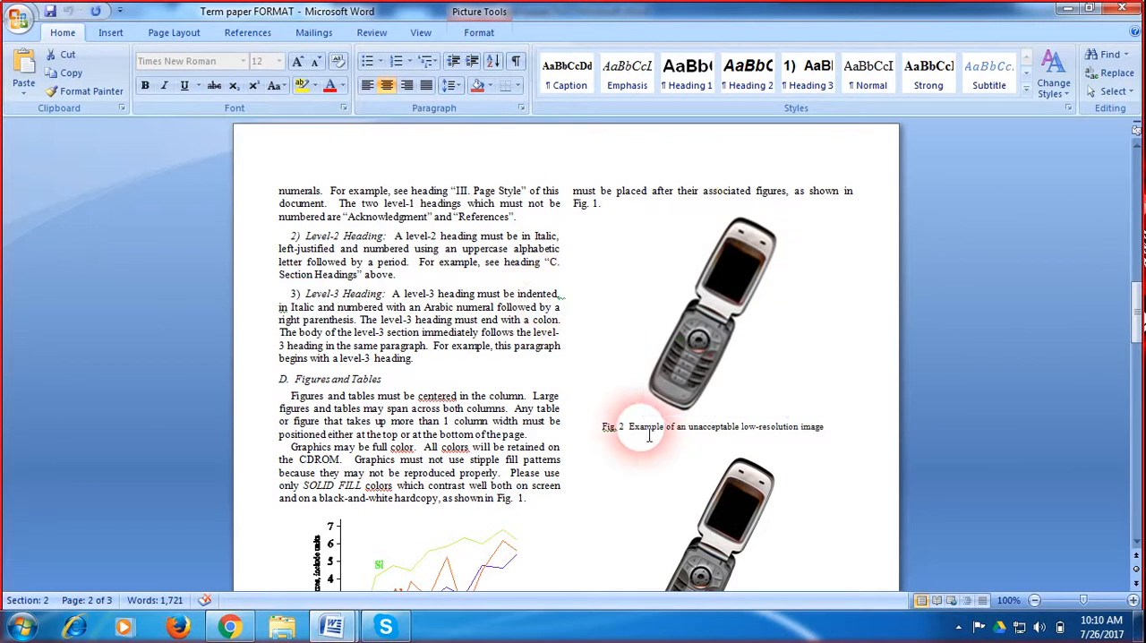
{"action": "left_click", "coordinate": [616, 430]}
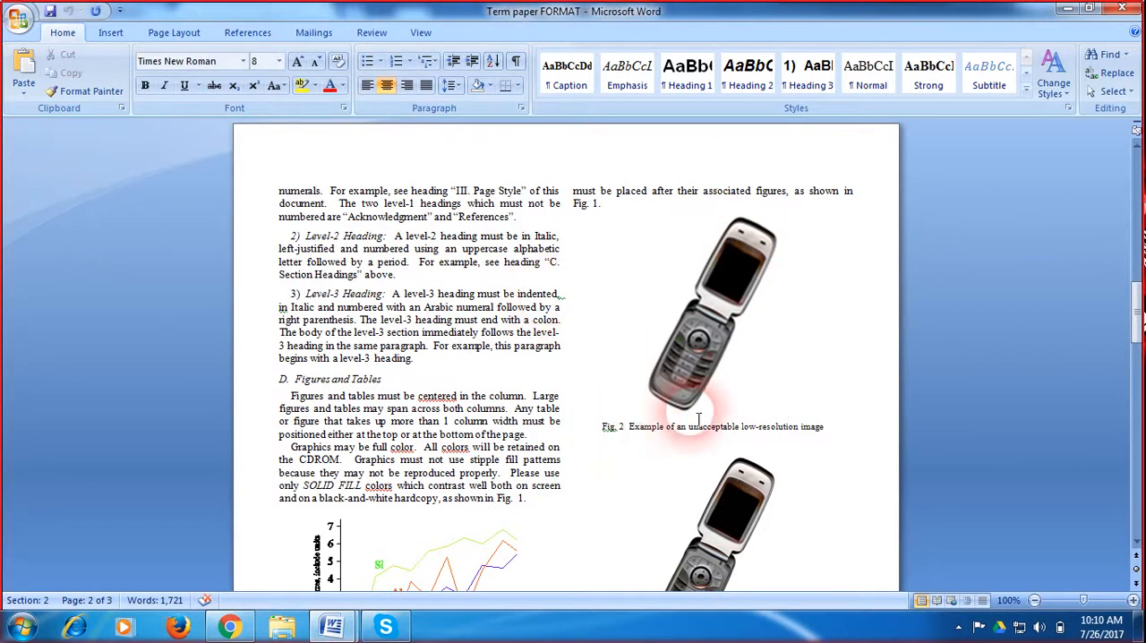
{"action": "left_click_drag", "start_coordinate": [1135, 313], "coordinate": [1135, 319]}
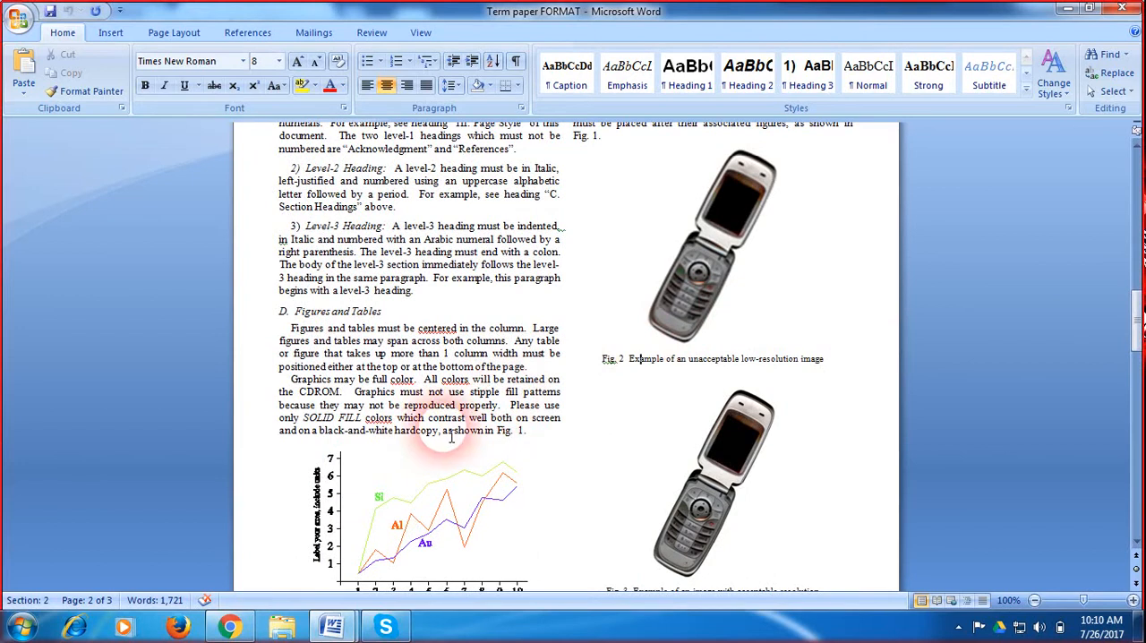
{"action": "left_click_drag", "start_coordinate": [443, 430], "coordinate": [532, 435]}
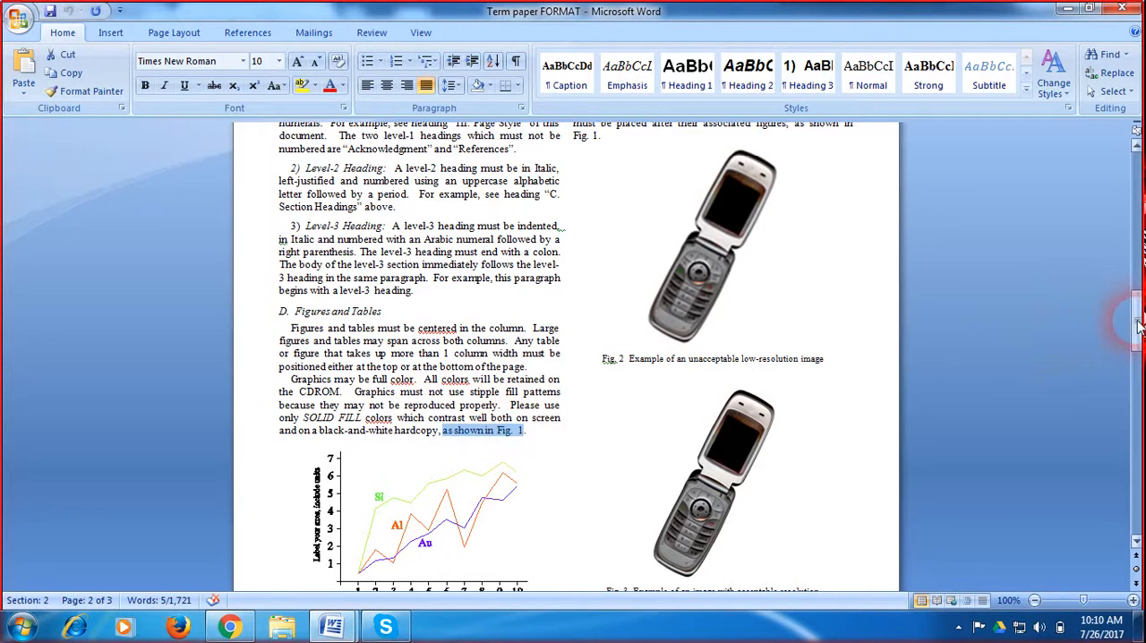
{"action": "left_click_drag", "start_coordinate": [1136, 321], "coordinate": [1010, 289]}
{"action": "left_click_drag", "start_coordinate": [1134, 276], "coordinate": [1141, 312]}
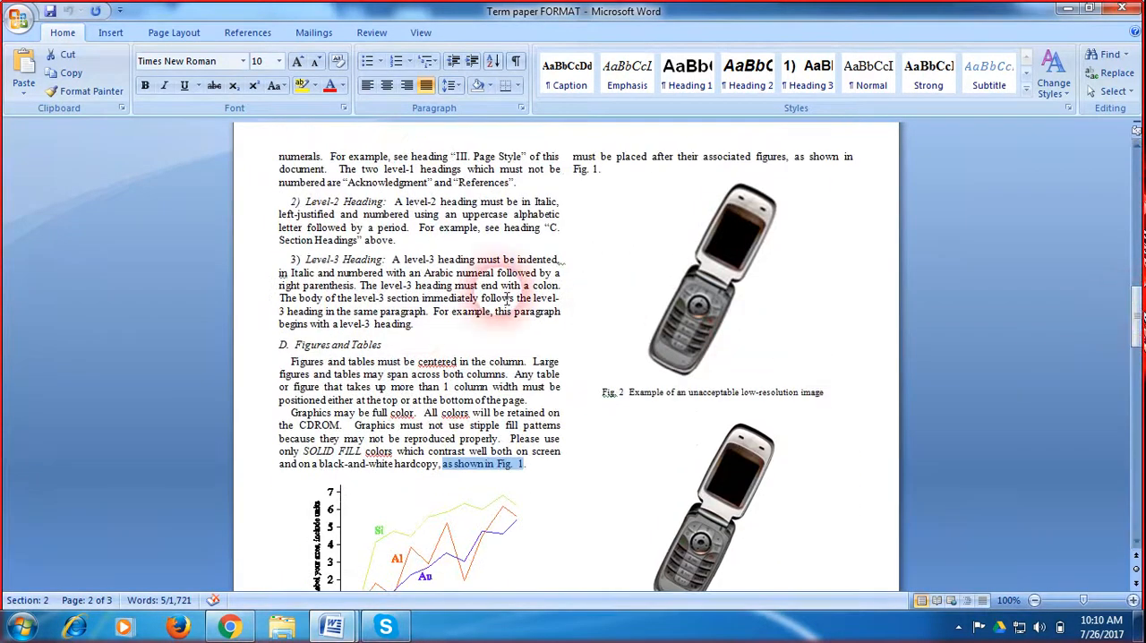
{"action": "left_click", "coordinate": [439, 338]}
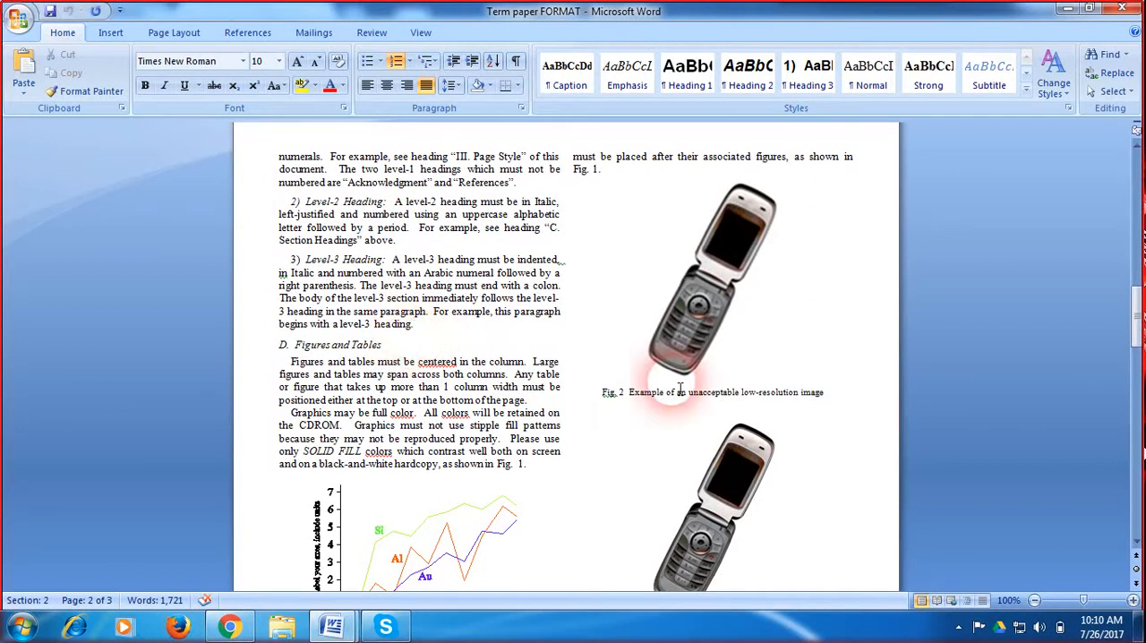
Step: Check the font formatting of the template's paper title and author line, and select the second affiliation block for review
{"action": "left_click_drag", "start_coordinate": [1137, 333], "coordinate": [1135, 179]}
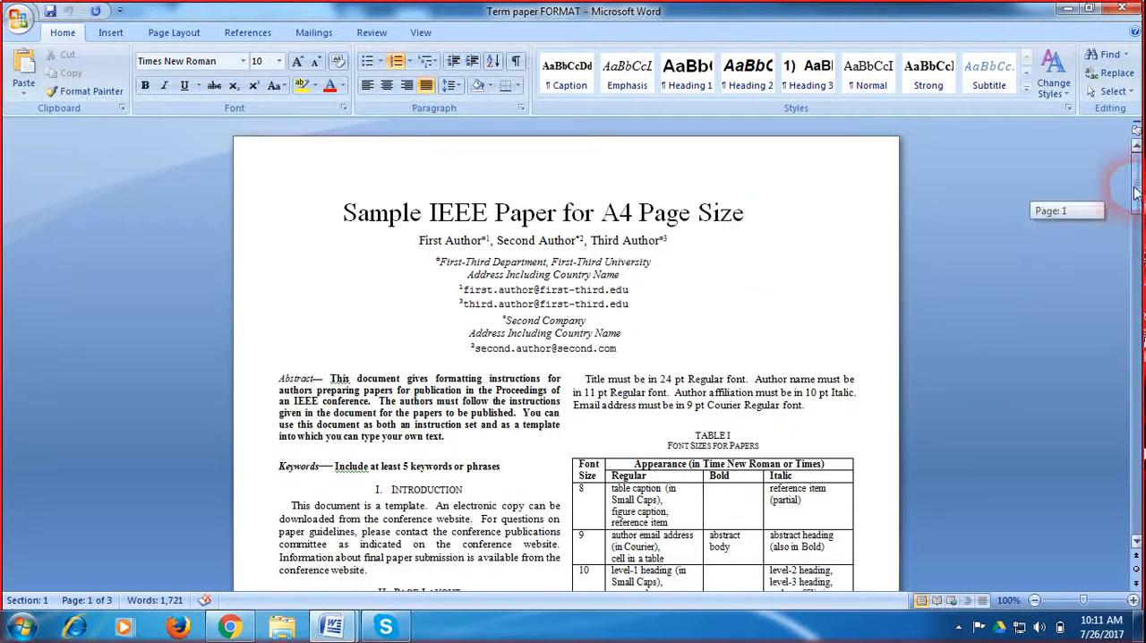
{"action": "left_click", "coordinate": [522, 222]}
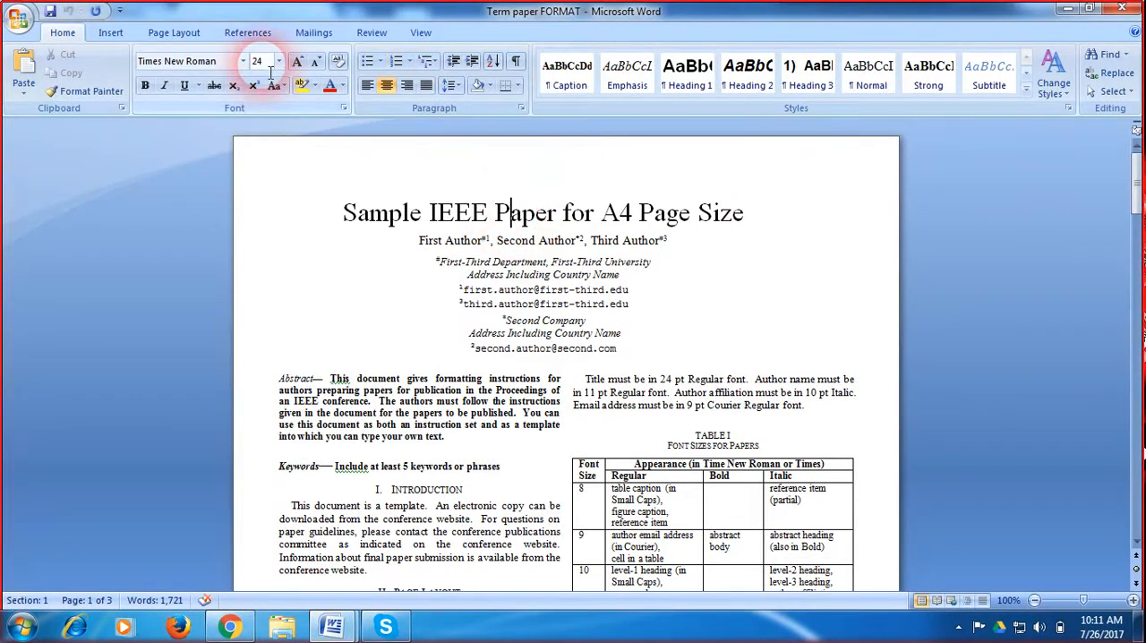
{"action": "left_click", "coordinate": [450, 243]}
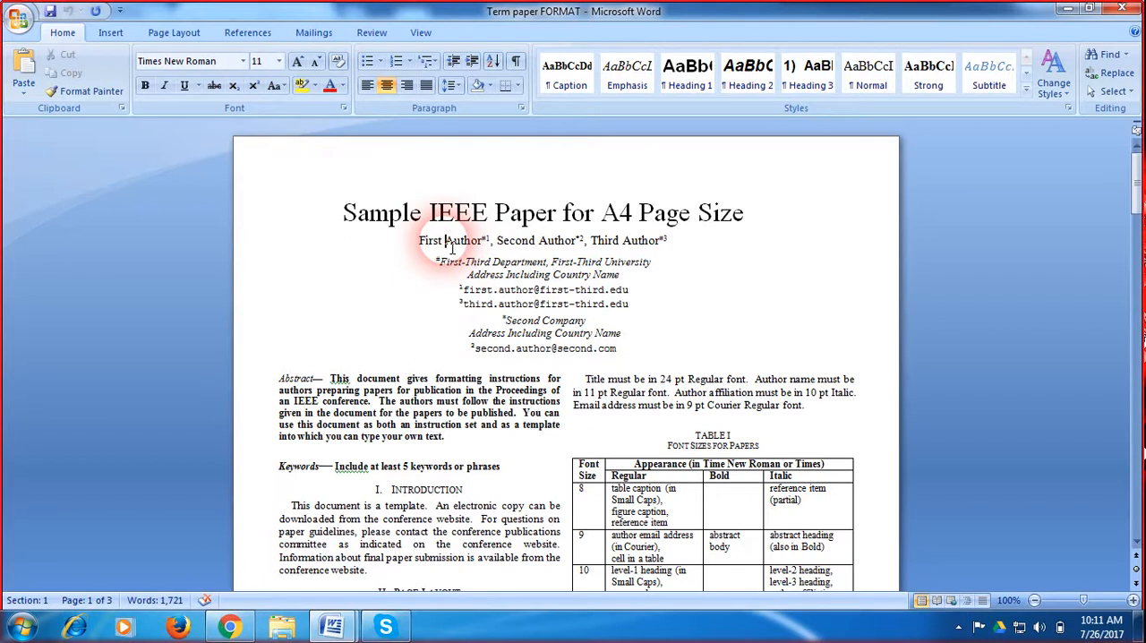
{"action": "left_click", "coordinate": [531, 242]}
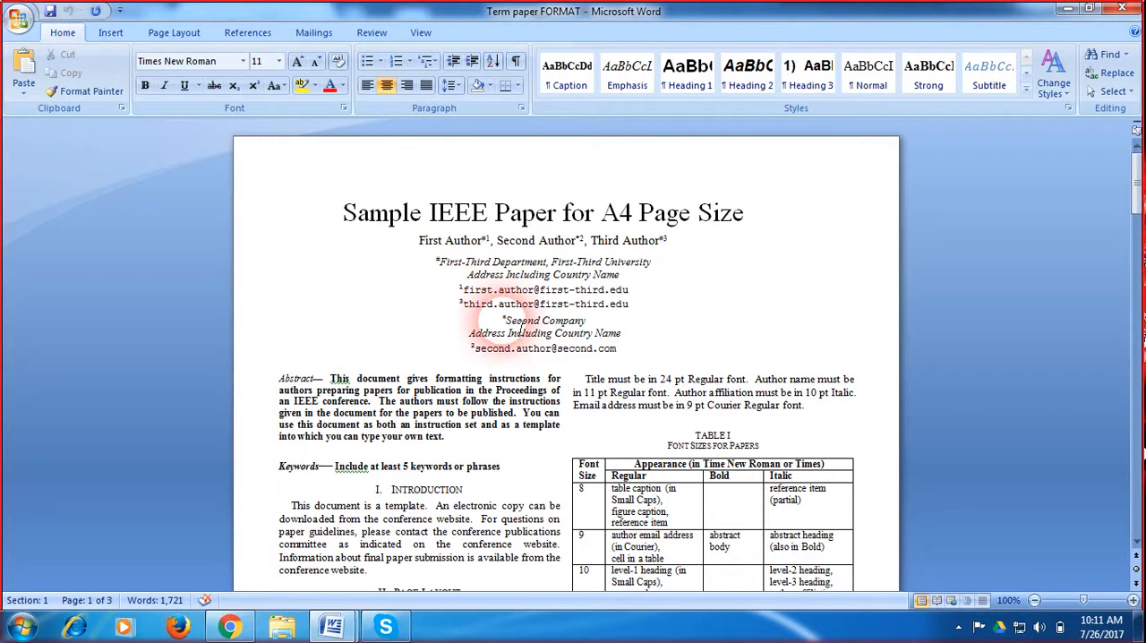
{"action": "left_click_drag", "start_coordinate": [521, 329], "coordinate": [625, 351]}
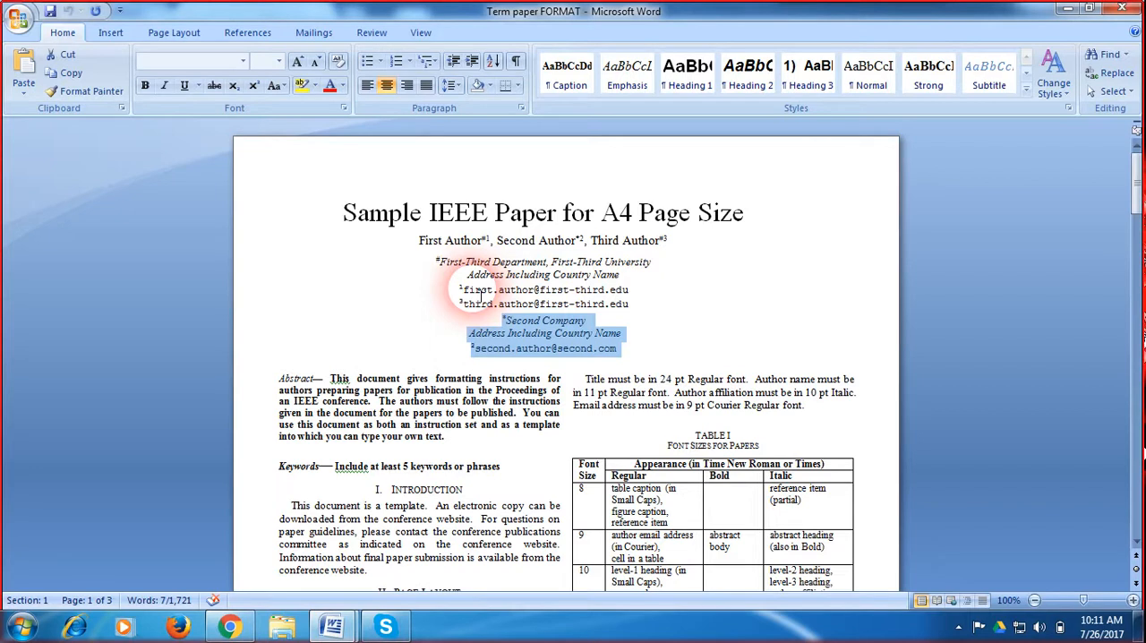
Step: Copy the template title's formatting with Format Painter and apply it to the title "Data Model Issues in Object Oriented Database" in term paper 712
{"action": "left_click", "coordinate": [403, 214]}
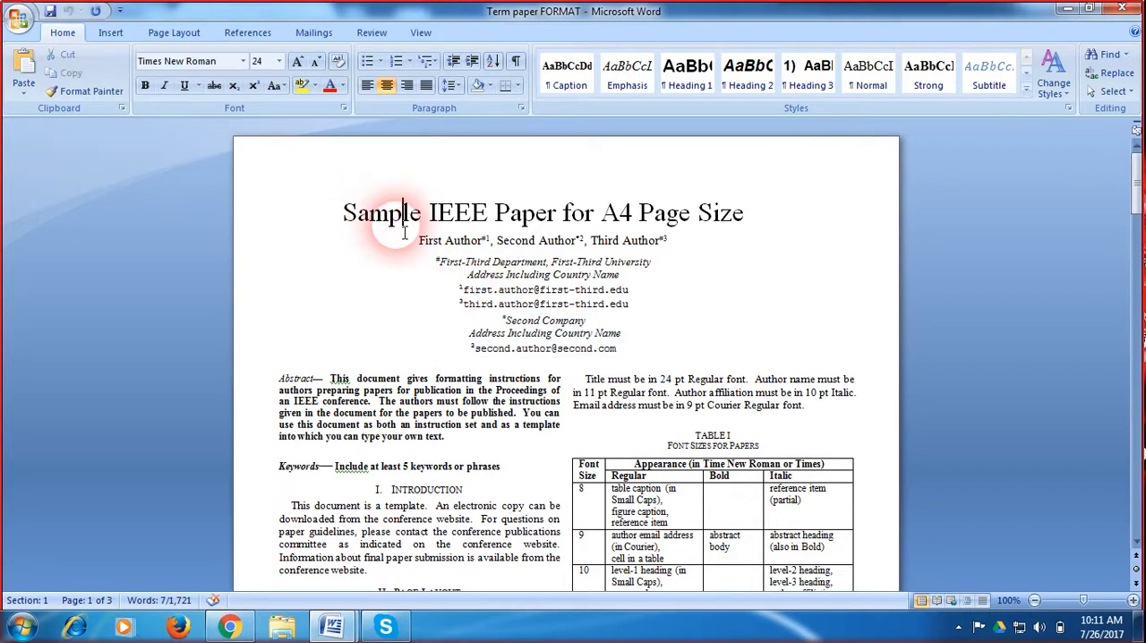
{"action": "left_click", "coordinate": [85, 91]}
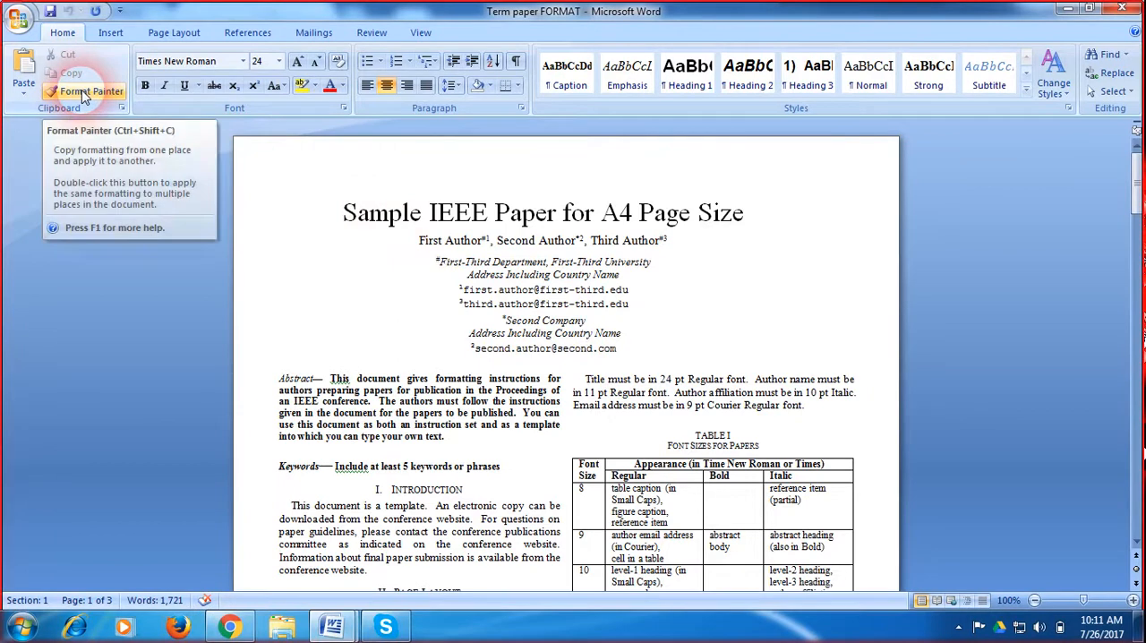
{"action": "left_click", "coordinate": [85, 92]}
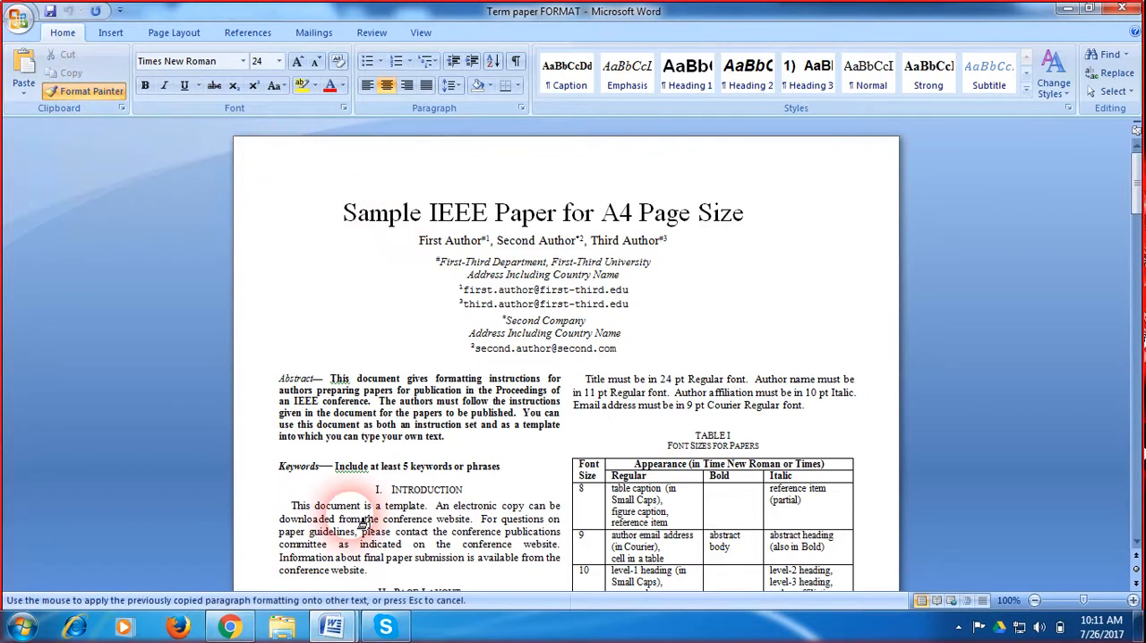
{"action": "key", "text": "alt+Tab"}
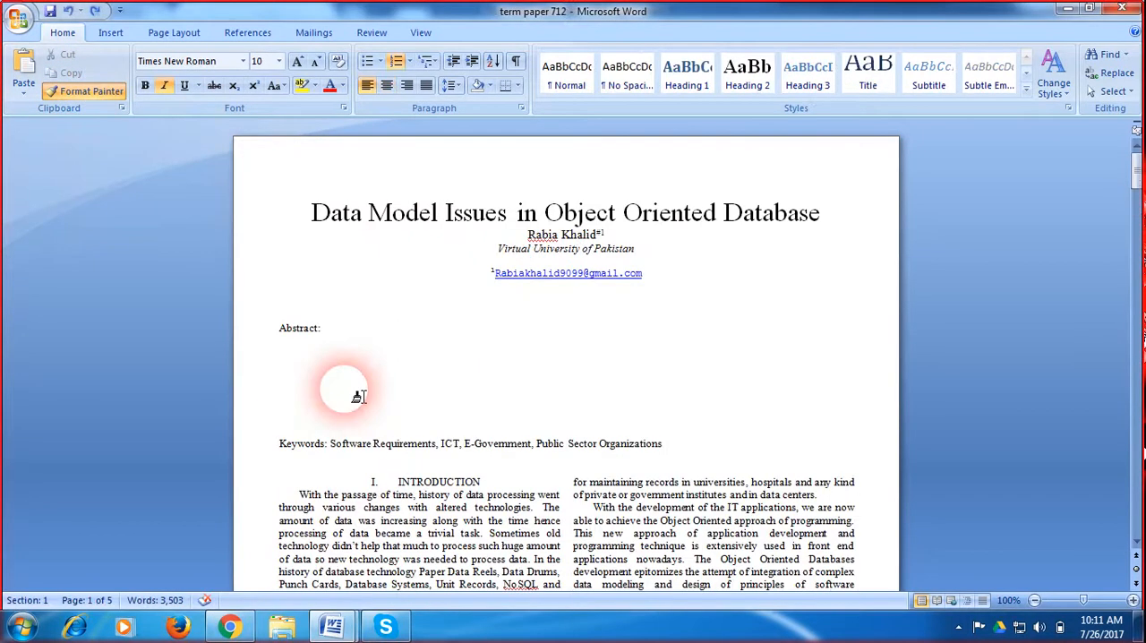
{"action": "mouse_move", "coordinate": [312, 214]}
{"action": "left_mouse_down"}
{"action": "mouse_move", "coordinate": [824, 209]}
{"action": "mouse_move", "coordinate": [808, 209]}
{"action": "left_mouse_up"}
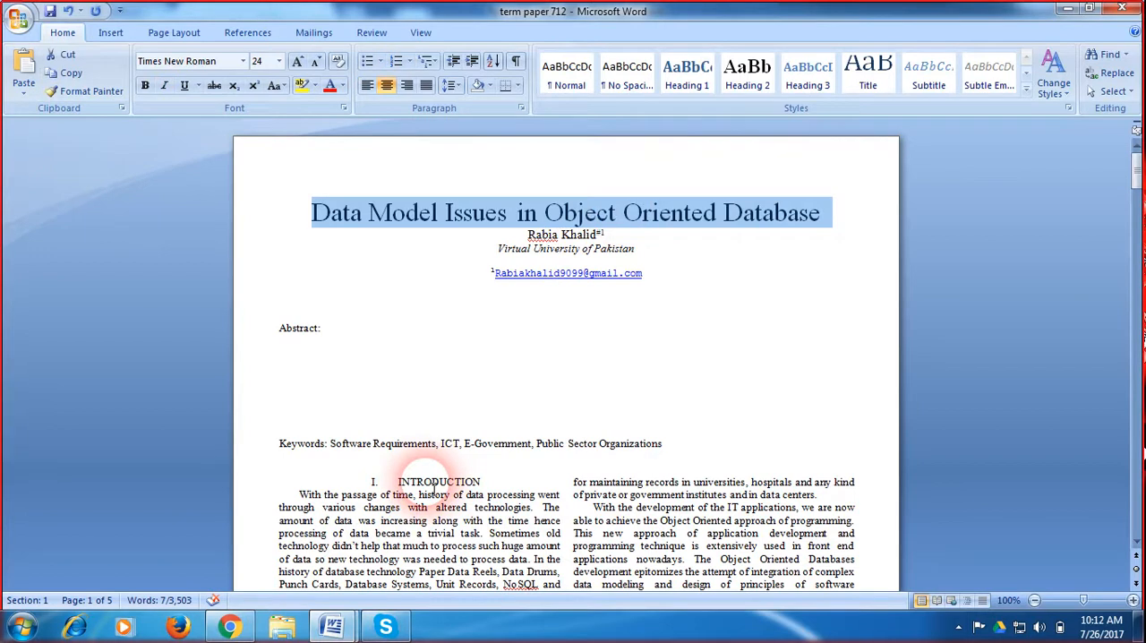
Step: Copy the formatting of the template's Introduction body text onto the first Introduction paragraph of term paper 712
{"action": "left_click", "coordinate": [429, 488]}
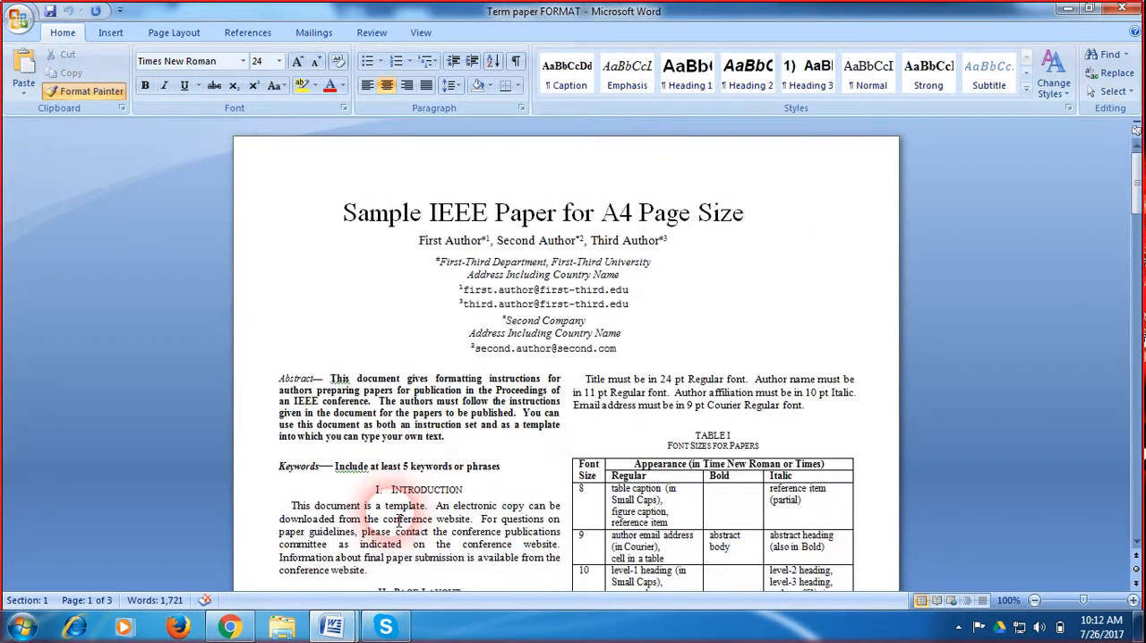
{"action": "left_click", "coordinate": [432, 528]}
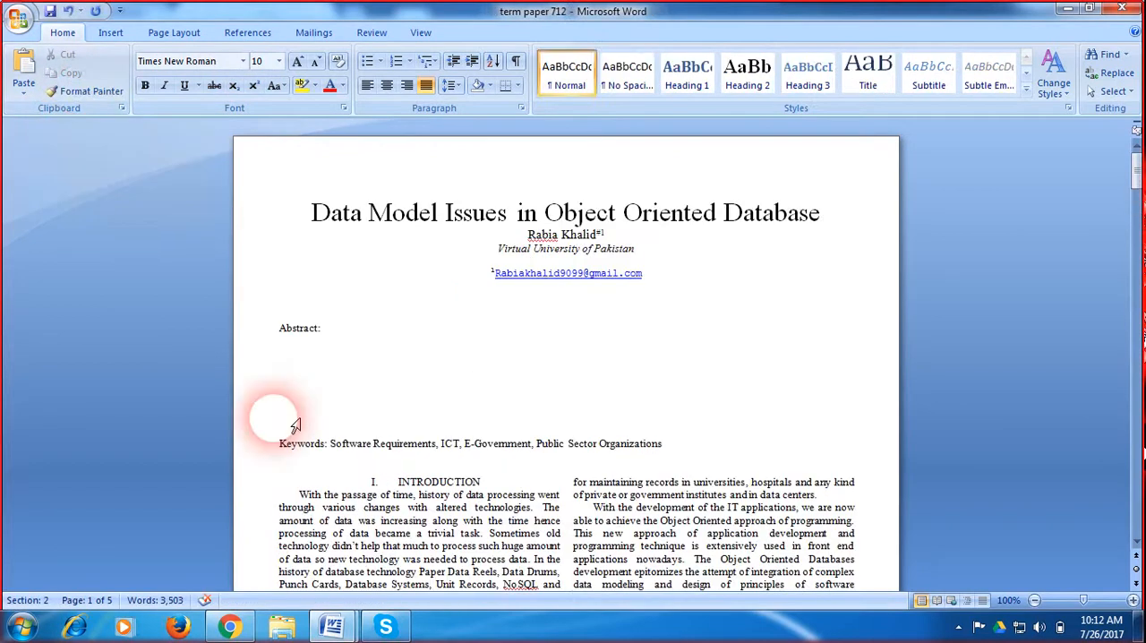
{"action": "mouse_move", "coordinate": [300, 495]}
{"action": "left_mouse_down"}
{"action": "mouse_move", "coordinate": [327, 535]}
{"action": "mouse_move", "coordinate": [376, 562]}
{"action": "mouse_move", "coordinate": [394, 608]}
{"action": "mouse_move", "coordinate": [421, 618]}
{"action": "mouse_move", "coordinate": [441, 541]}
{"action": "mouse_move", "coordinate": [450, 381]}
{"action": "left_mouse_up"}
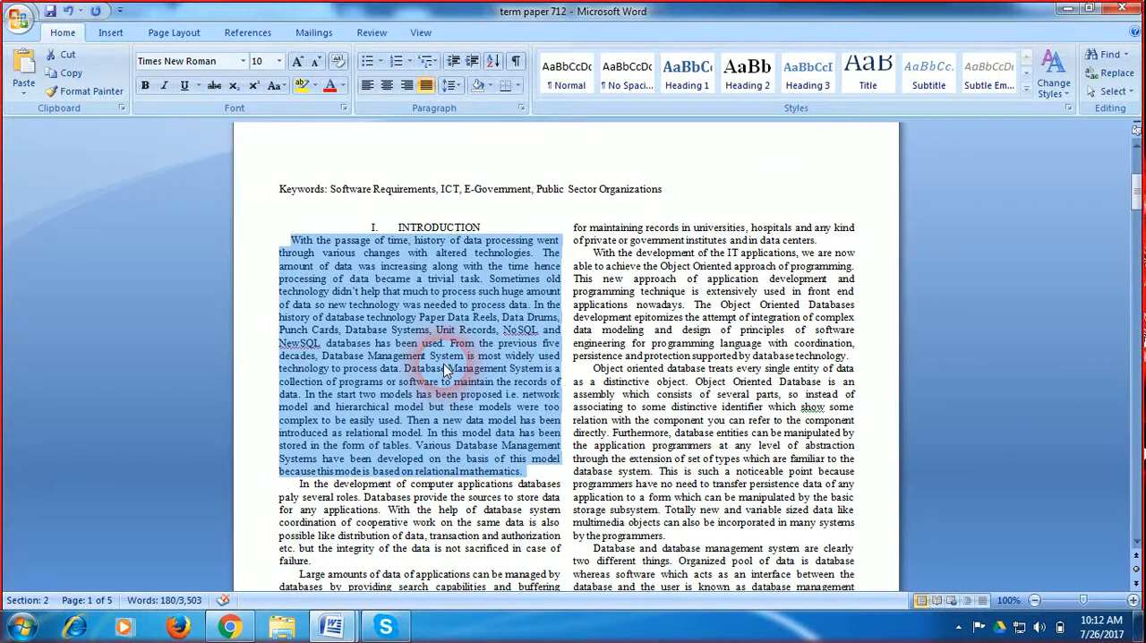
{"action": "left_click", "coordinate": [463, 352]}
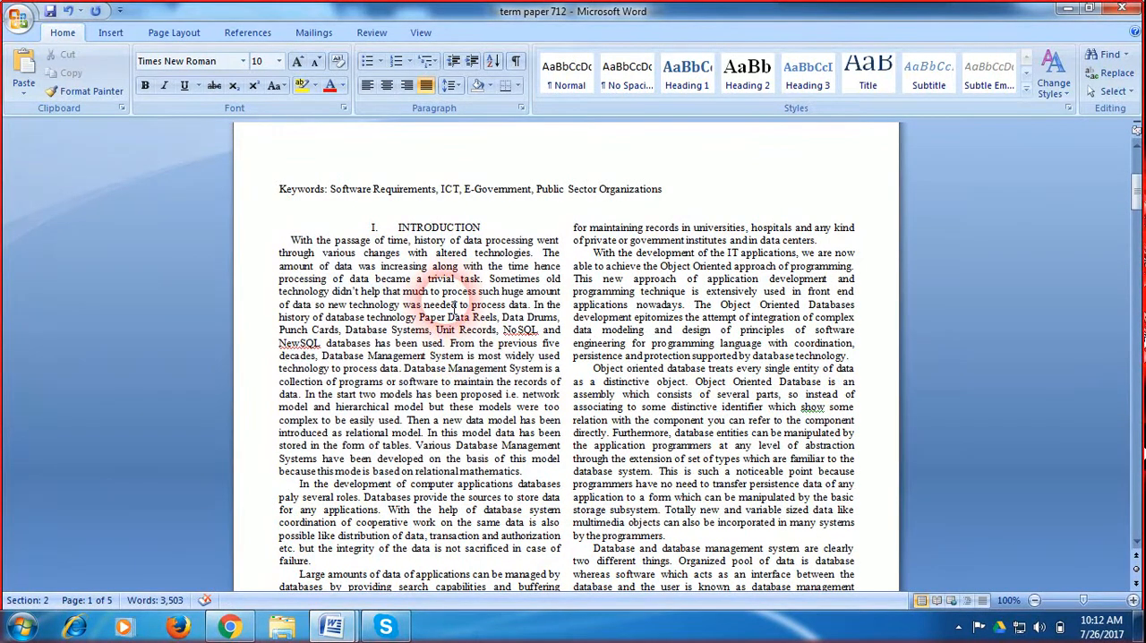
Step: Update the Normal style to match the formatting of the first Introduction paragraph
{"action": "left_click", "coordinate": [567, 79]}
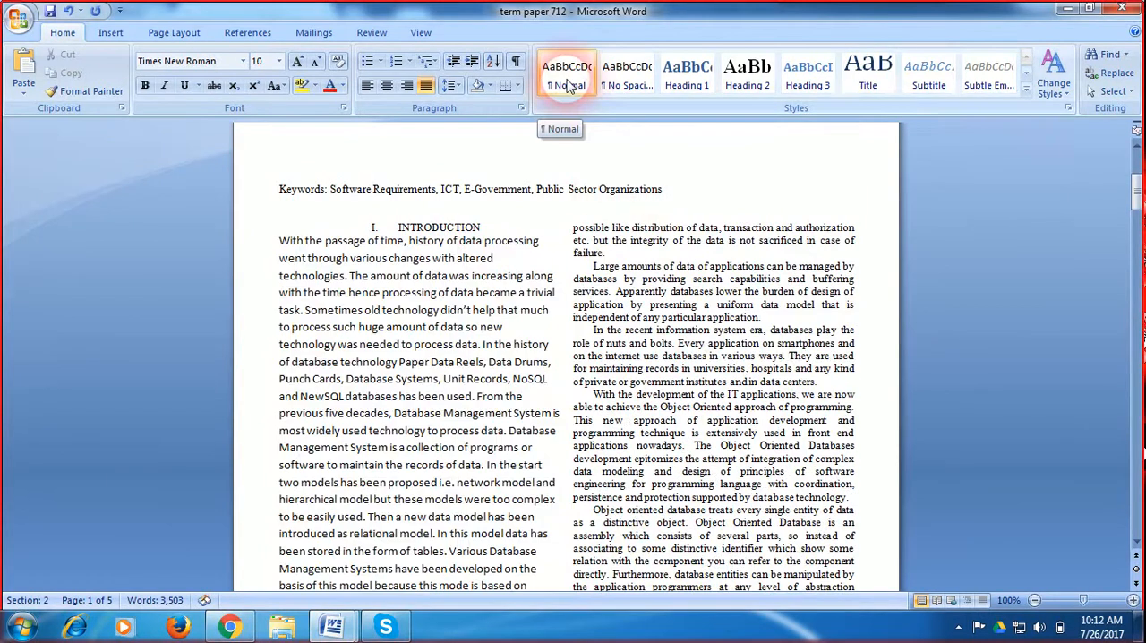
{"action": "right_click", "coordinate": [581, 85]}
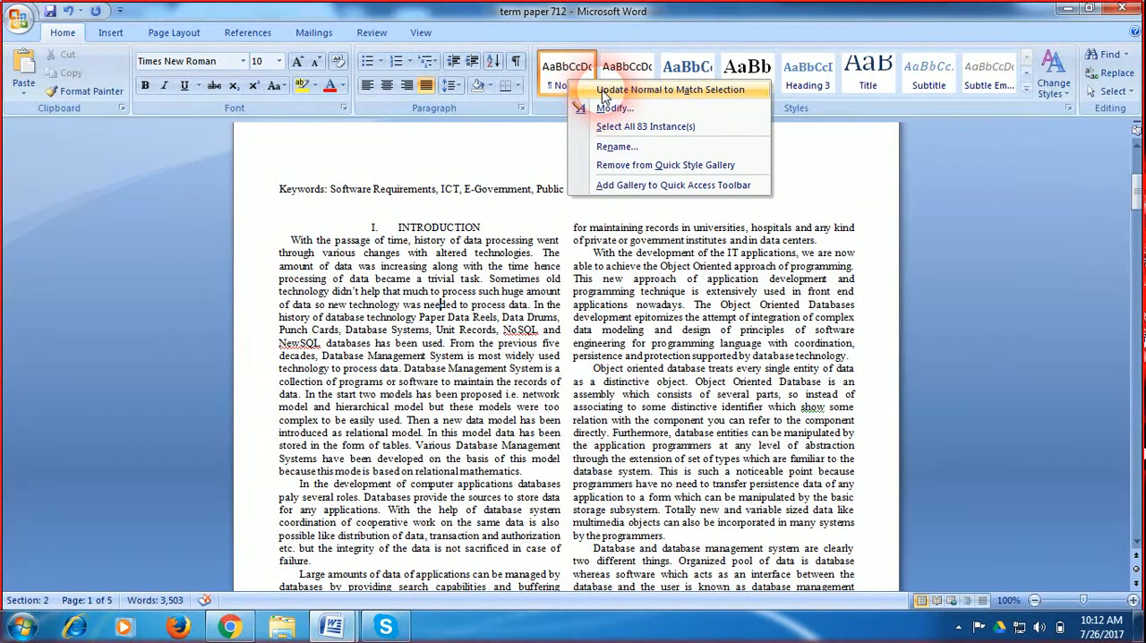
{"action": "left_click", "coordinate": [603, 91]}
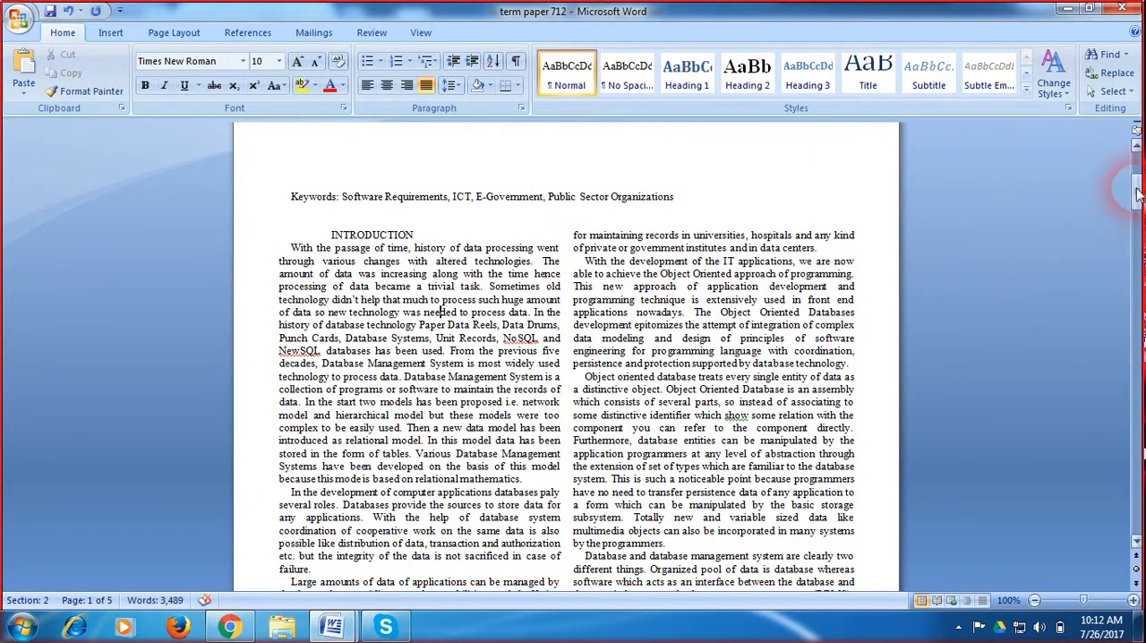
Step: Try adding a blank paragraph after the final Integrity Constraints text on page 5, and undo it
{"action": "left_click_drag", "start_coordinate": [1135, 189], "coordinate": [1135, 461]}
{"action": "left_click", "coordinate": [453, 430]}
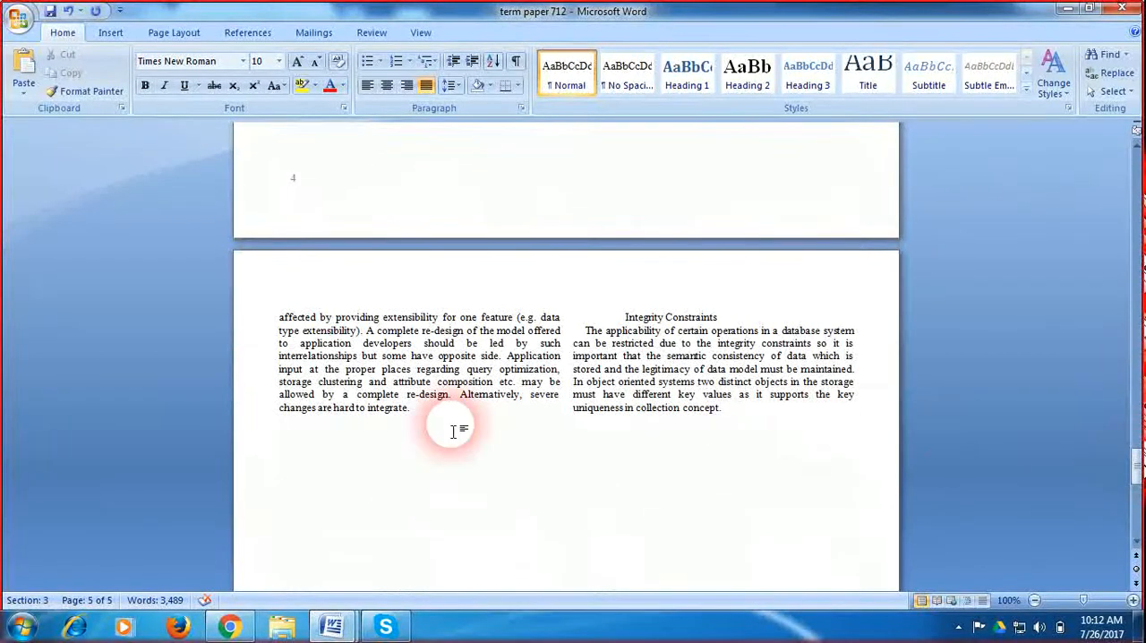
{"action": "left_click", "coordinate": [739, 417]}
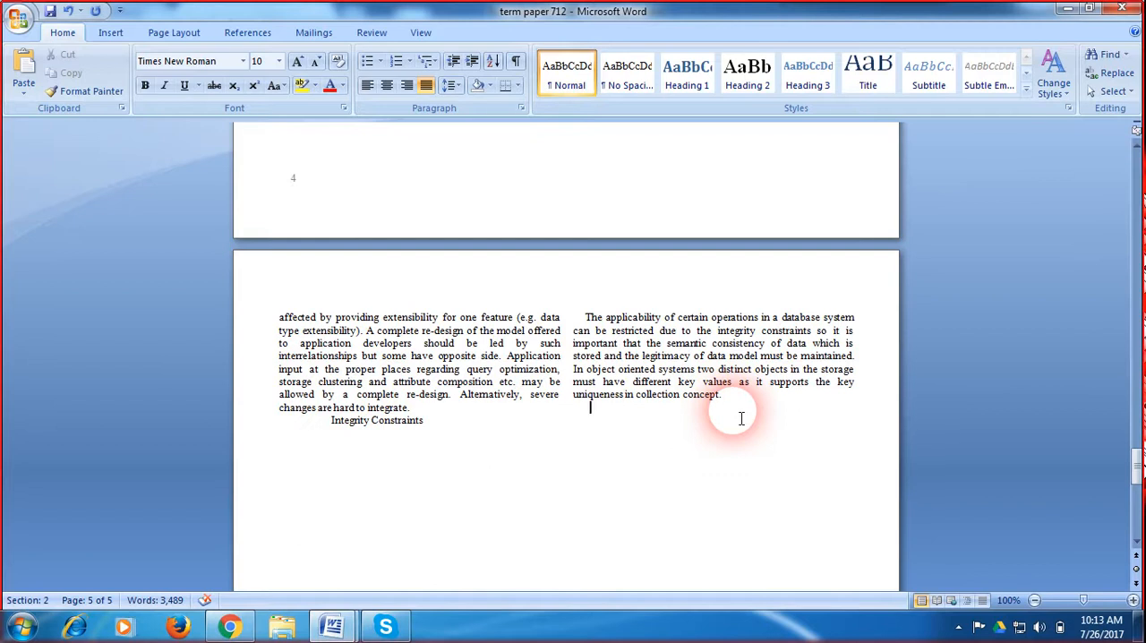
{"action": "key", "text": "ctrl+z"}
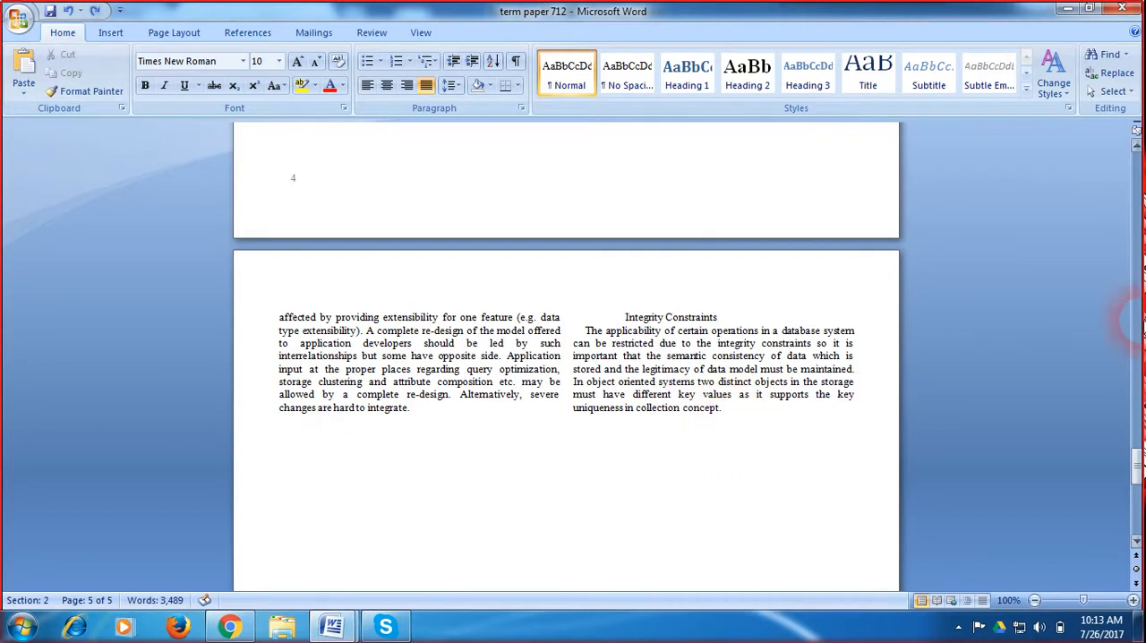
Step: Insert a blank paragraph before the paragraph beginning "Efficient access and query optimization"
{"action": "left_click_drag", "start_coordinate": [1137, 467], "coordinate": [1137, 410]}
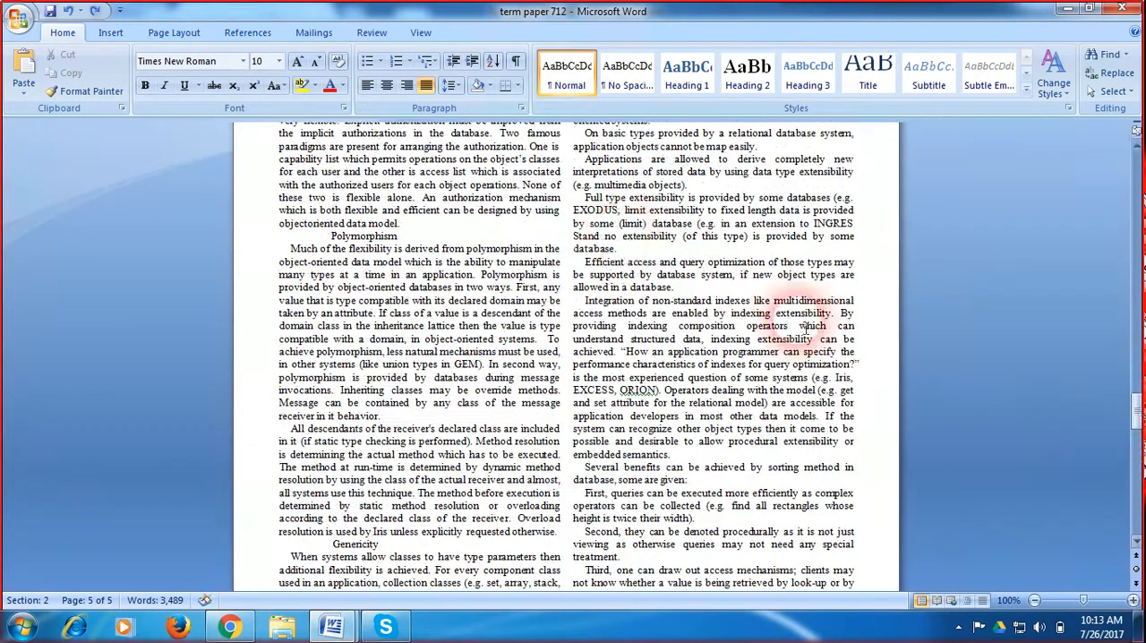
{"action": "left_click", "coordinate": [623, 250]}
{"action": "key", "text": "Return"}
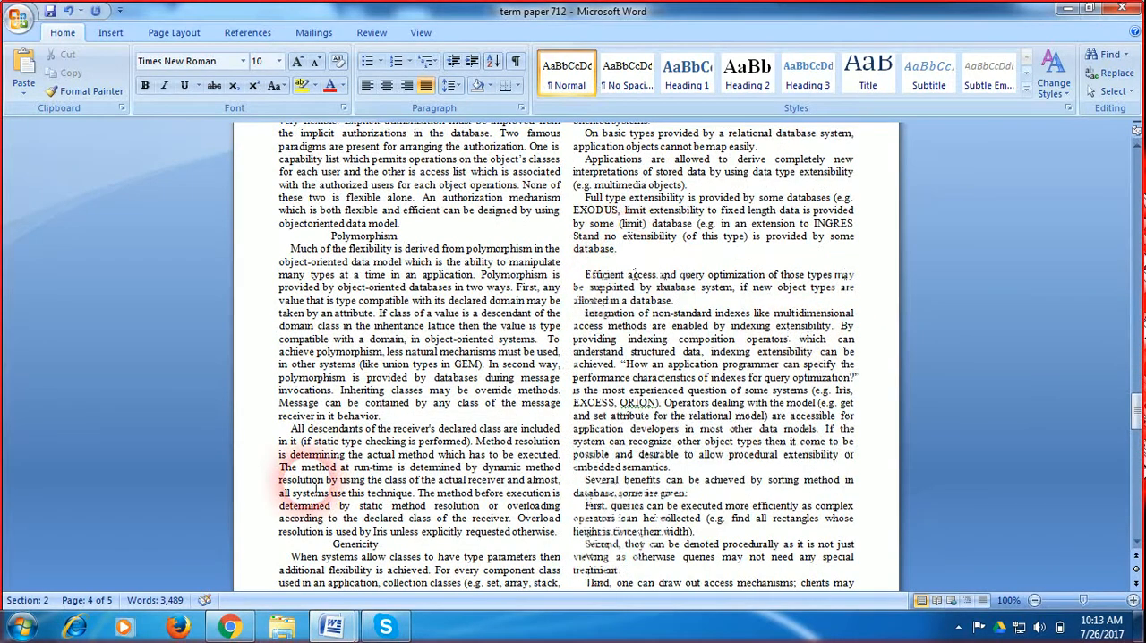
Step: Open the recent document cs 701HUMA_THESIS
{"action": "mouse_move", "coordinate": [332, 625]}
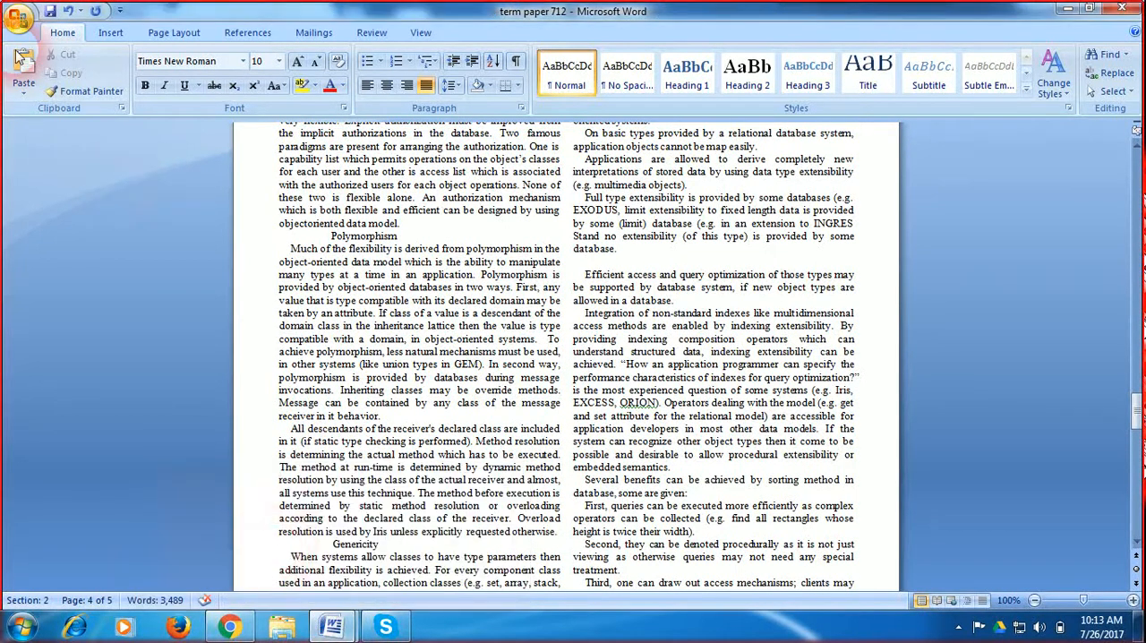
{"action": "left_click", "coordinate": [18, 16]}
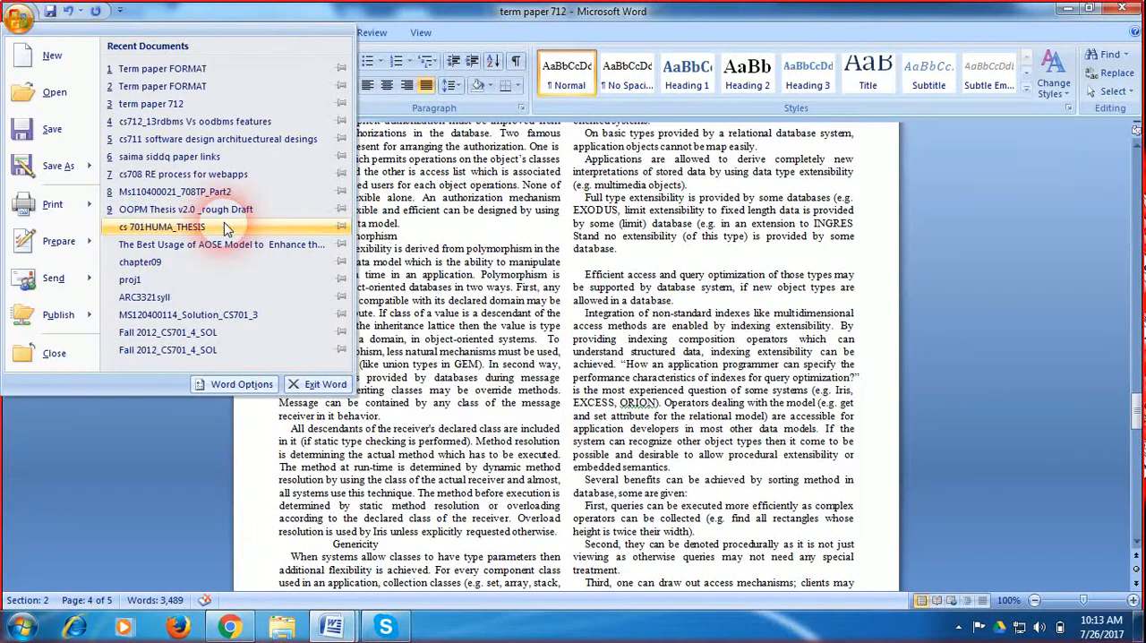
{"action": "left_click", "coordinate": [212, 233]}
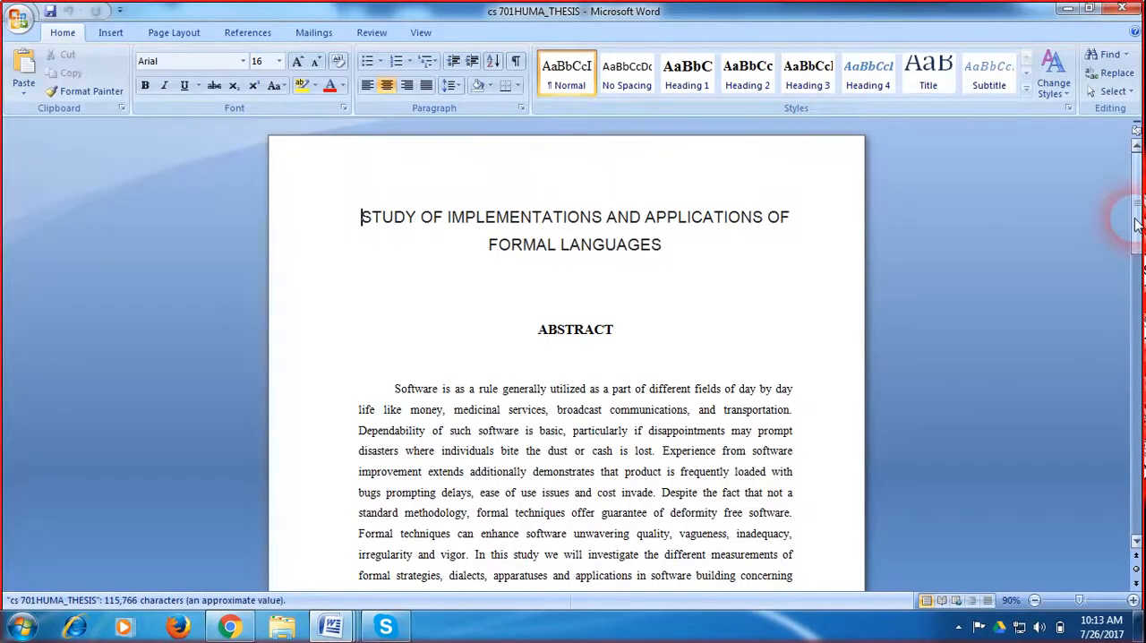
Step: Copy the abstract's opening sentences, from "Software is as a rule" through "irregularity and vigor."
{"action": "left_click_drag", "start_coordinate": [392, 388], "coordinate": [467, 563]}
{"action": "key", "text": "ctrl+c"}
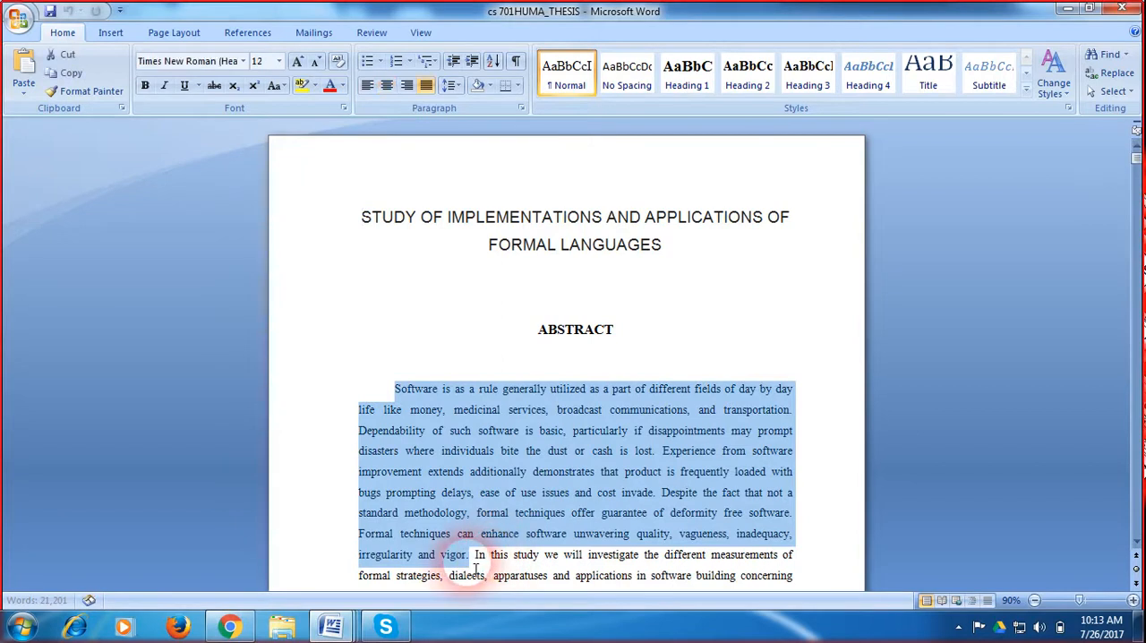
{"action": "left_click", "coordinate": [467, 458]}
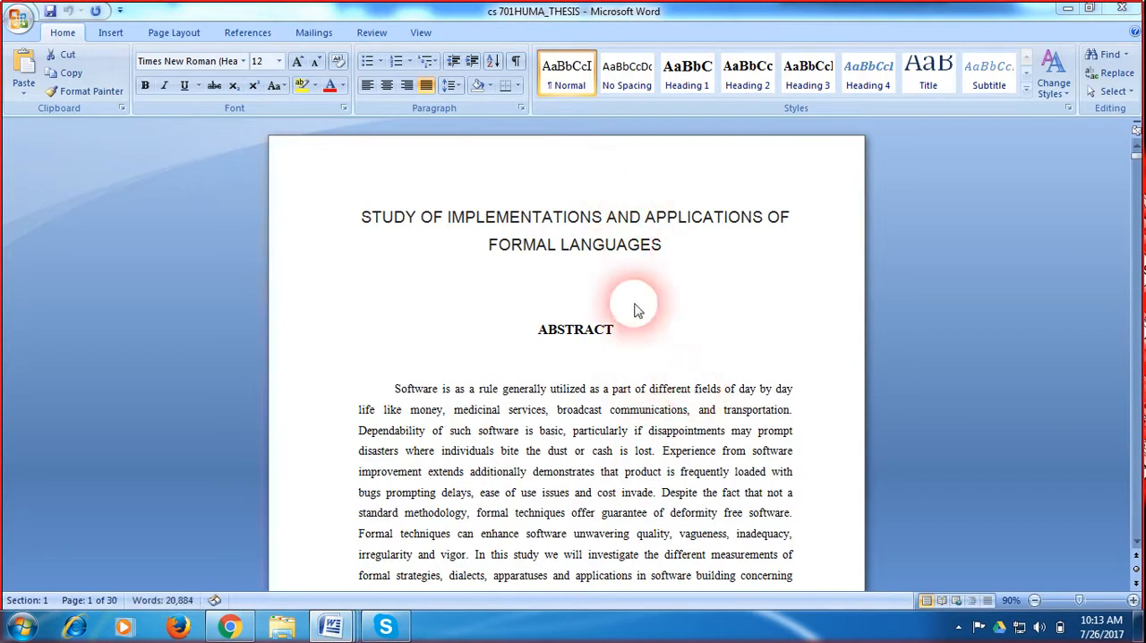
Step: Paste the copied abstract text into the blank paragraph in term paper 712 and add a blank paragraph after it
{"action": "mouse_move", "coordinate": [331, 627]}
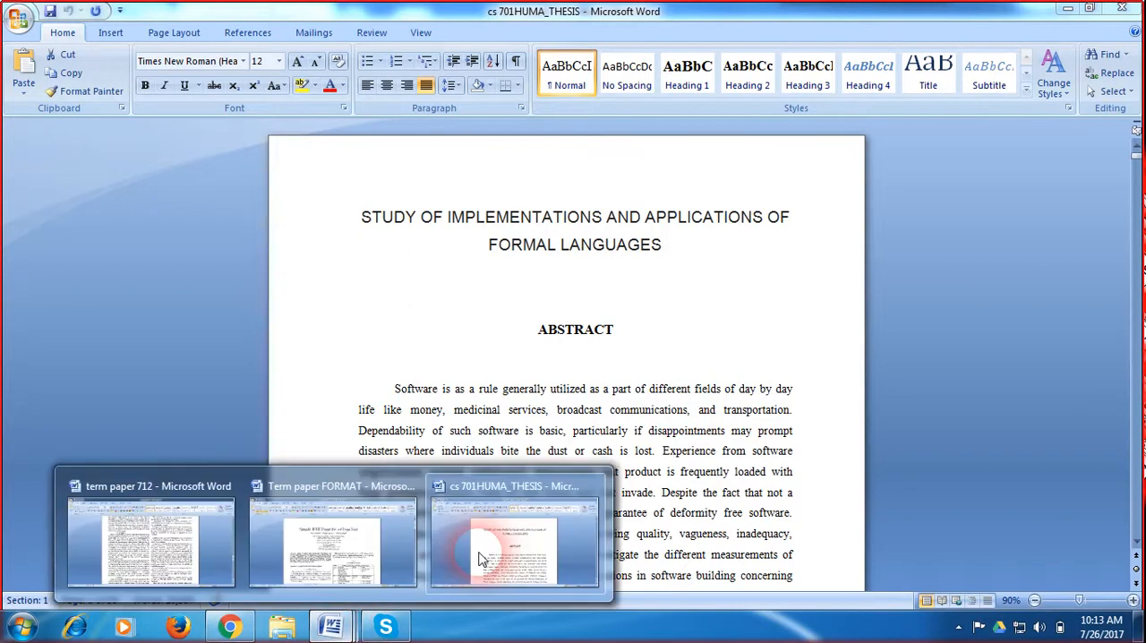
{"action": "left_click", "coordinate": [401, 533]}
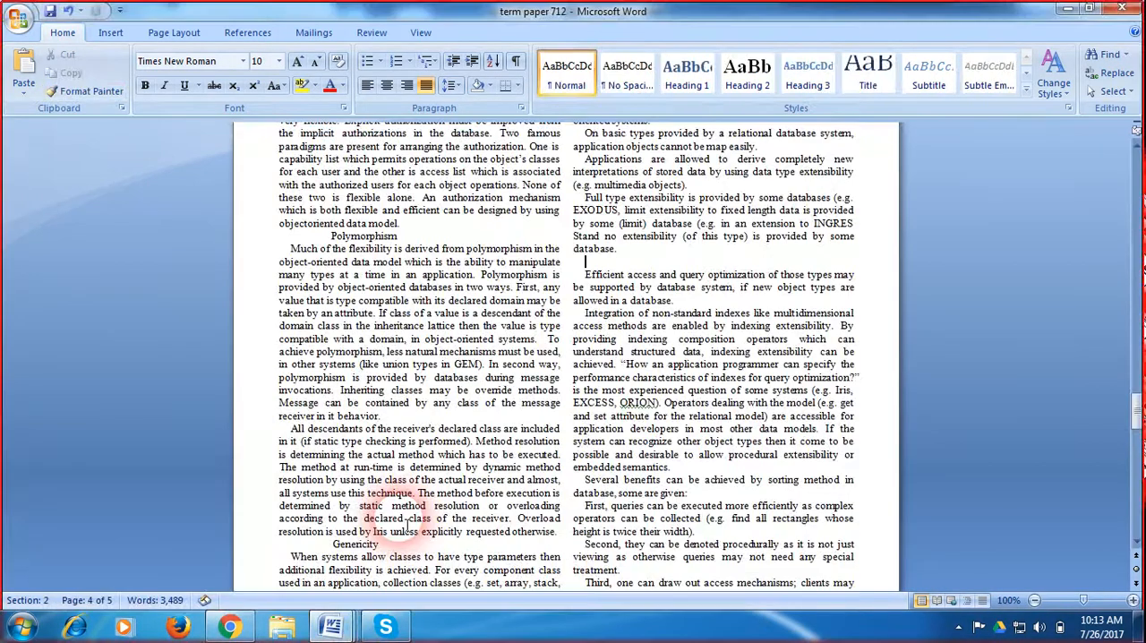
{"action": "key", "text": "ctrl+v"}
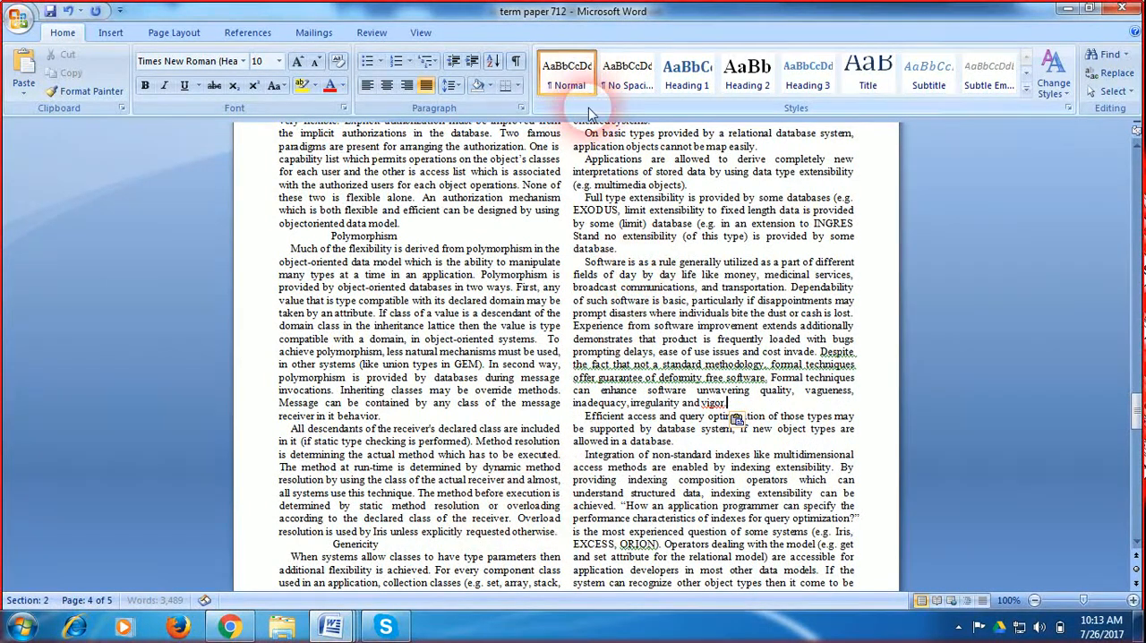
{"action": "key", "text": "Return"}
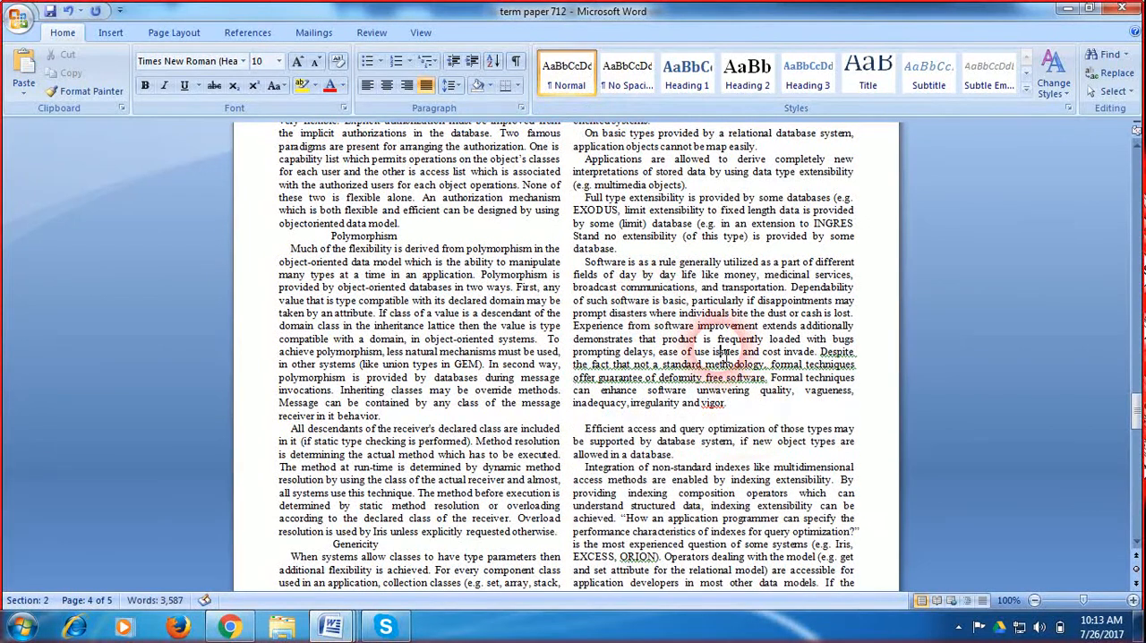